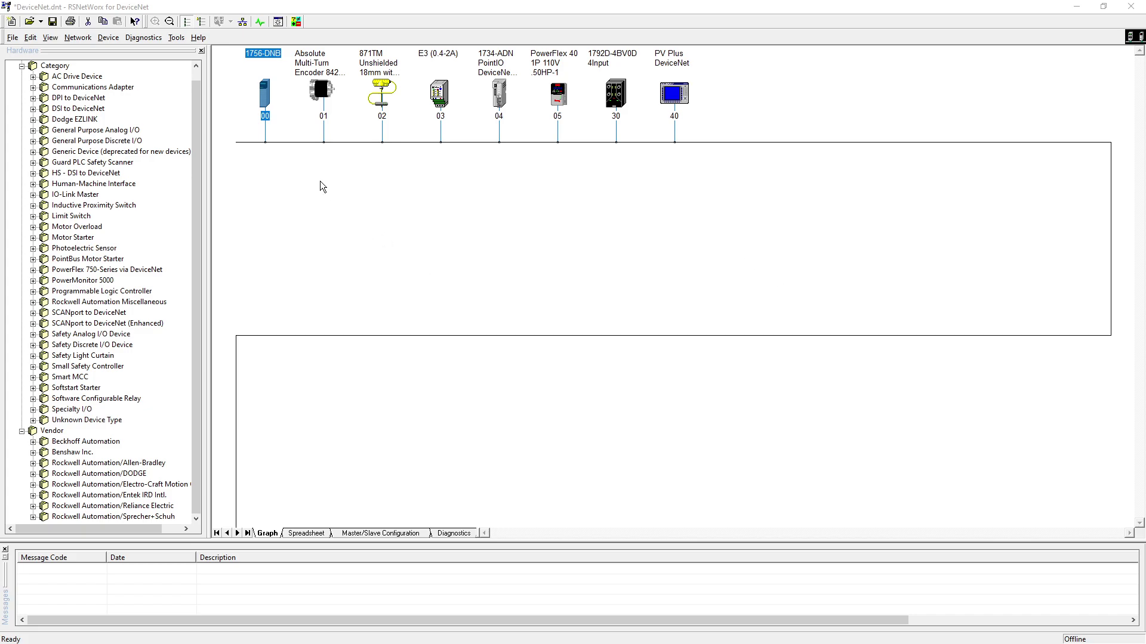
Review the PowerFlex 40's default 4-byte polled I/O data sizes in its properties.
left_click(290, 164)
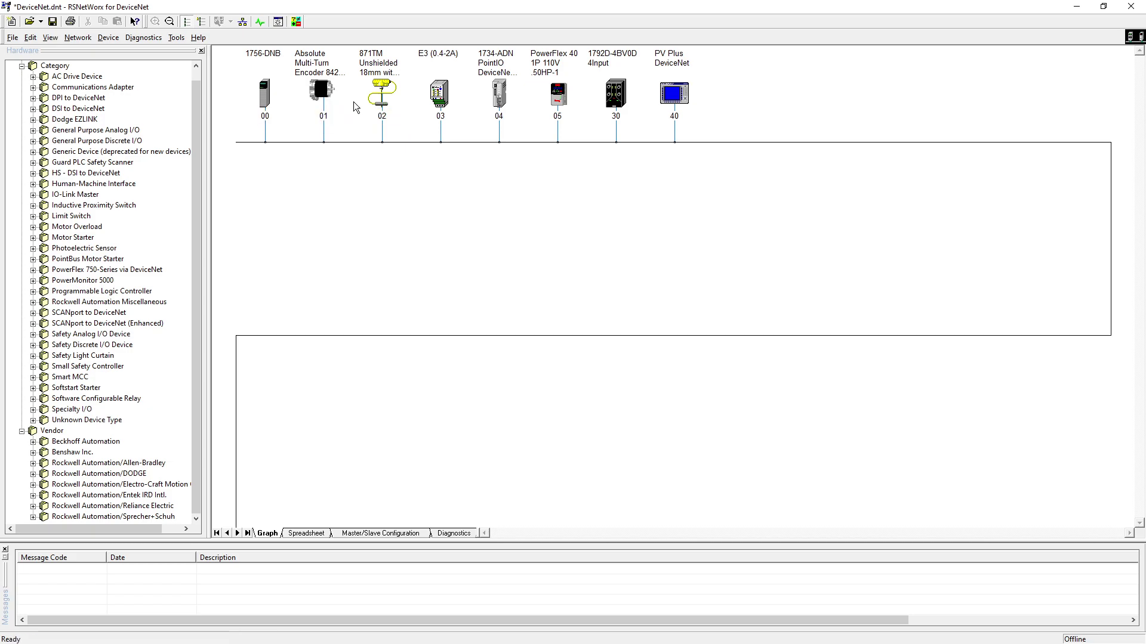
double_click(555, 95)
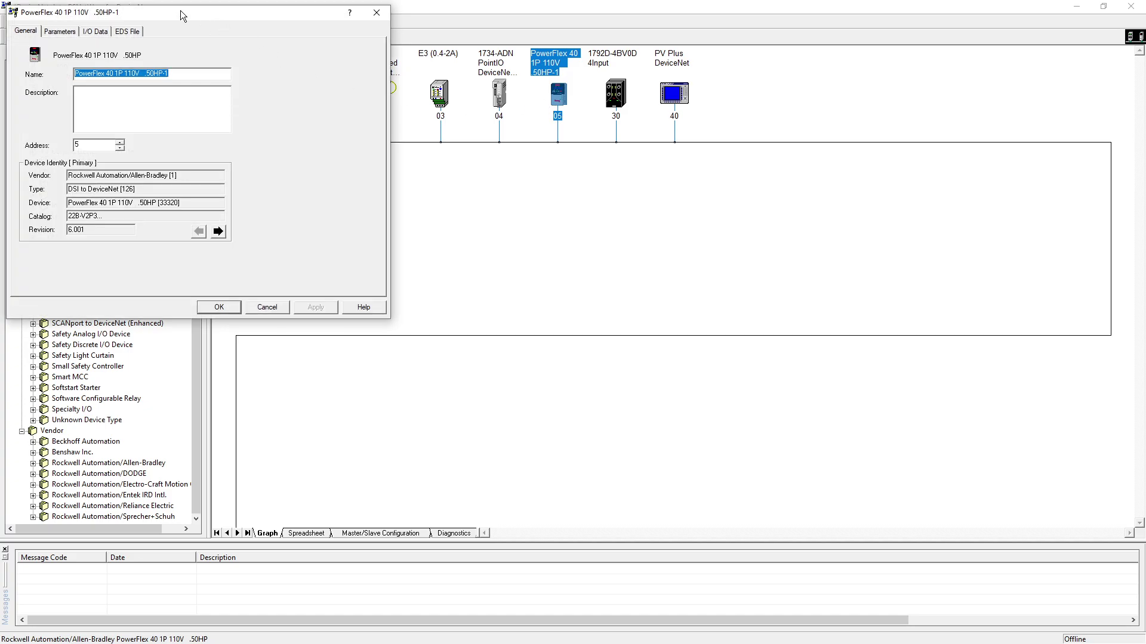
left_click_drag(180, 10, 510, 71)
left_click(426, 91)
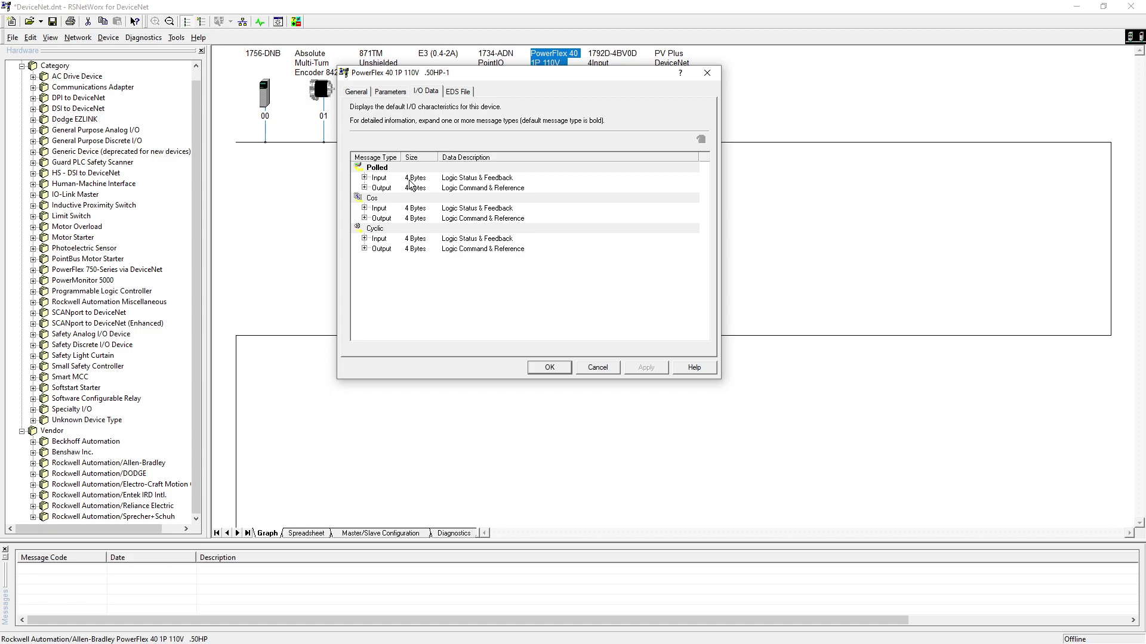
left_click(550, 367)
In the 1756-DNB scanlist, confirm 05 PowerFlex 40 polls 4 input and 4 output bytes.
double_click(262, 92)
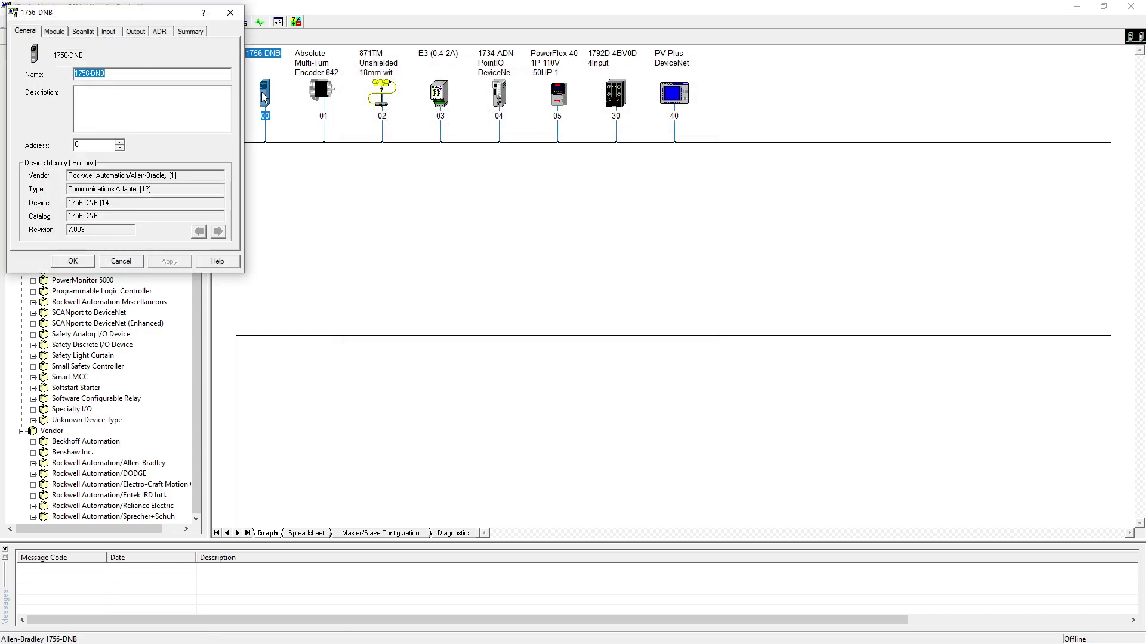
left_click_drag(141, 21, 600, 112)
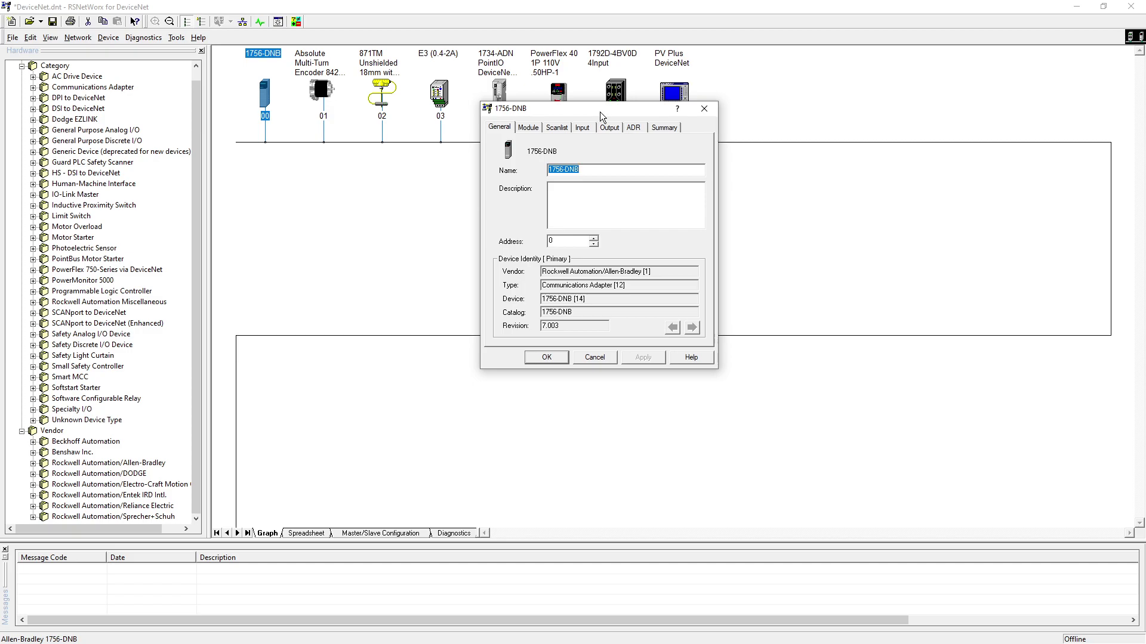
left_click(563, 127)
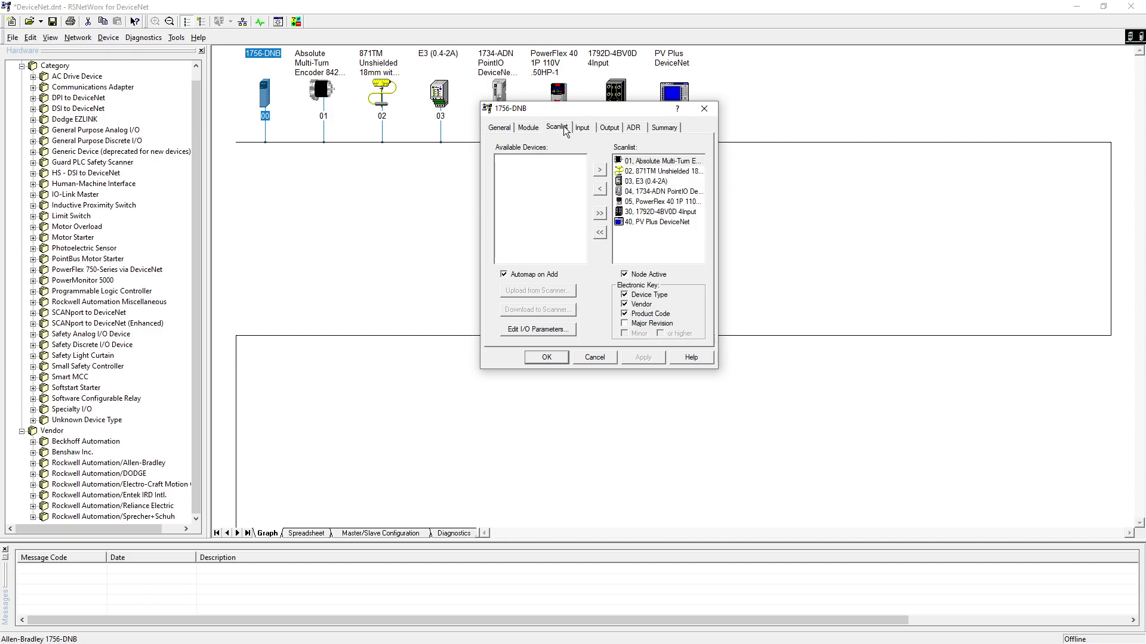
left_click(647, 204)
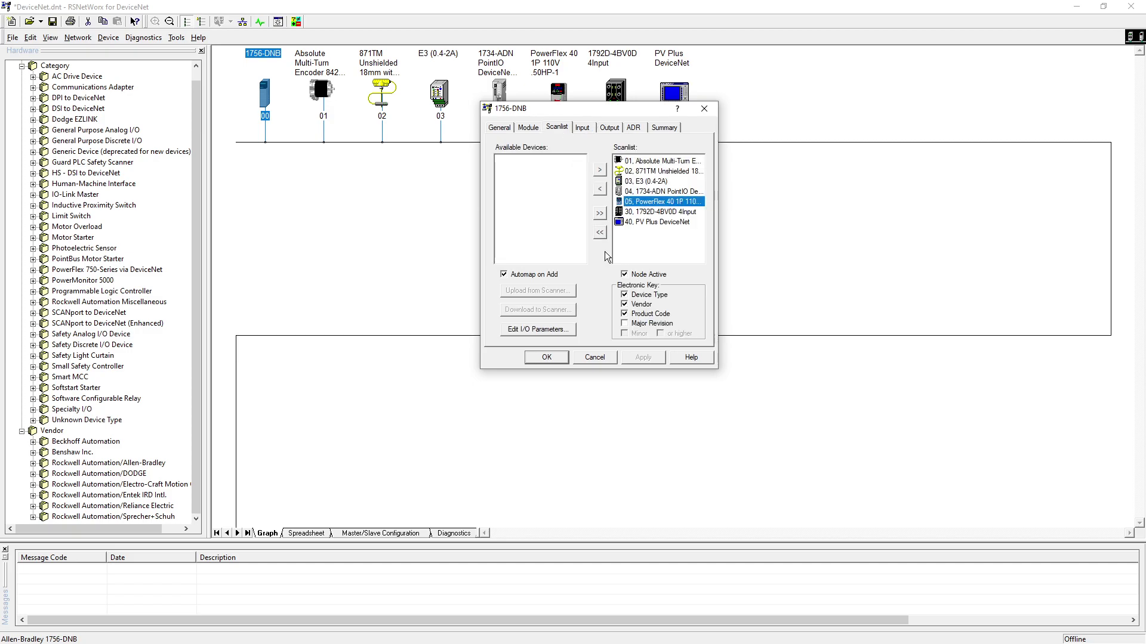
left_click(548, 330)
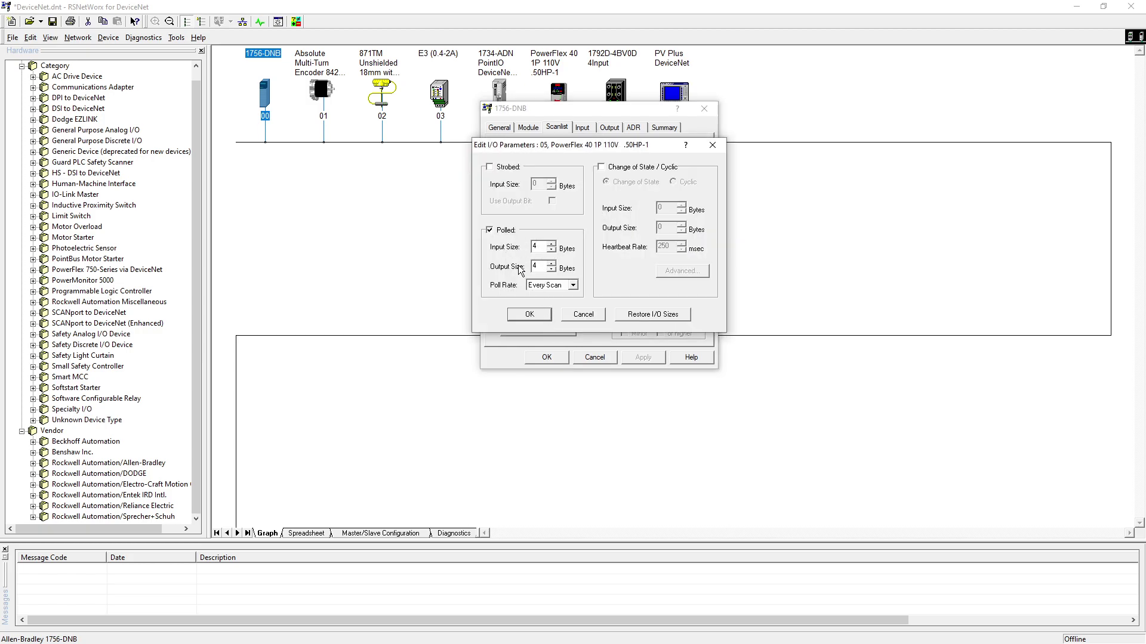
left_click(540, 312)
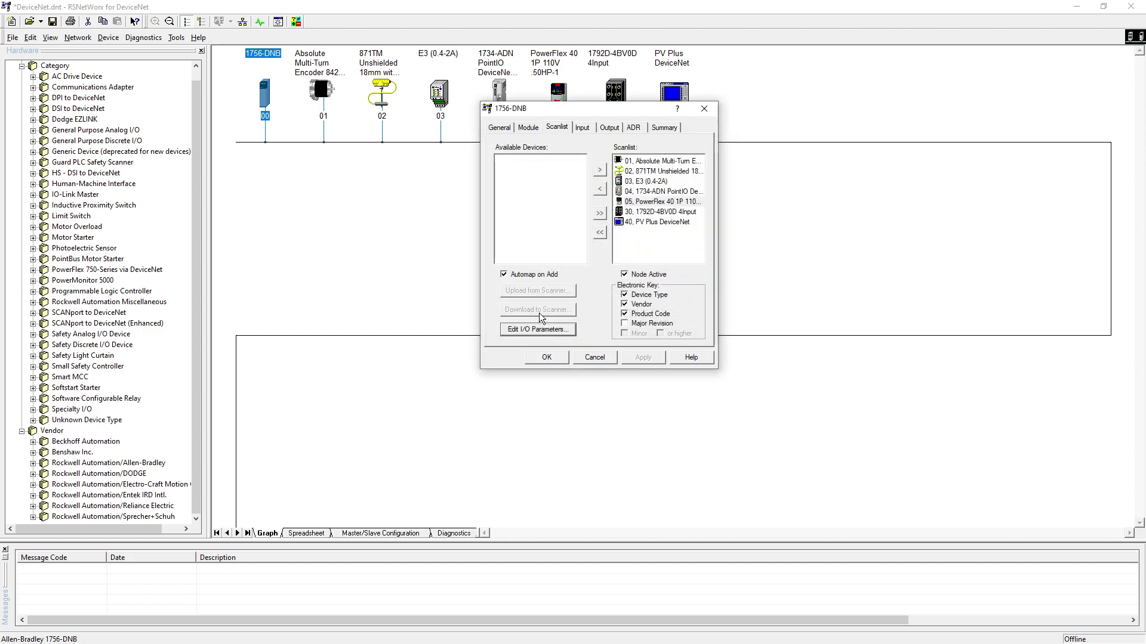
left_click(583, 128)
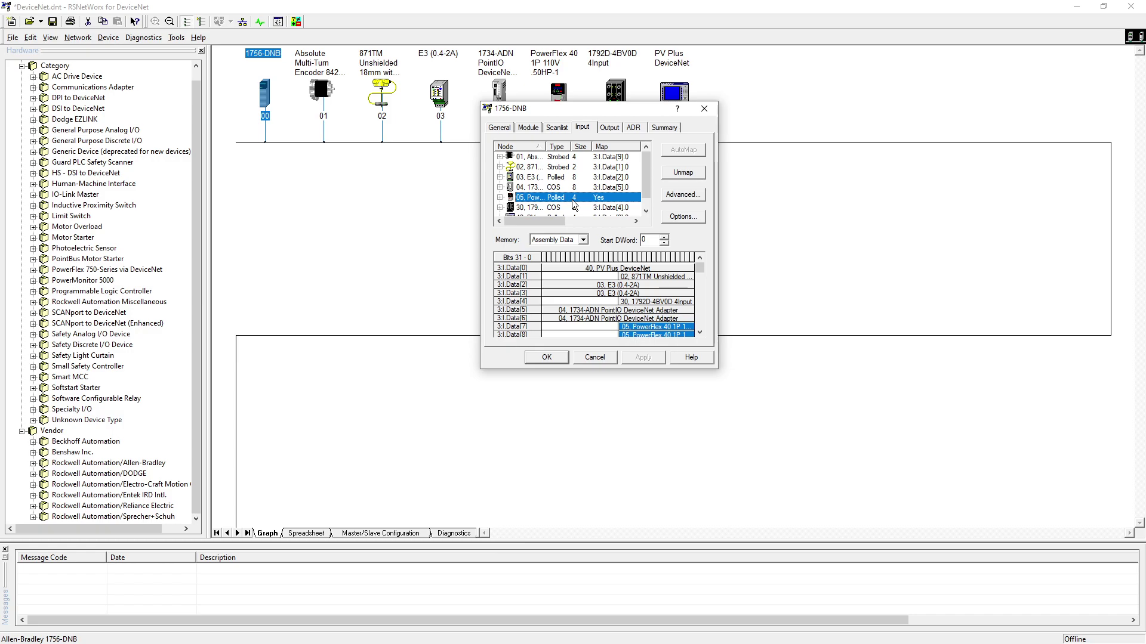
Open the PowerFlex 40's Advanced Mapping dialog and move it beside the input map.
left_click(675, 194)
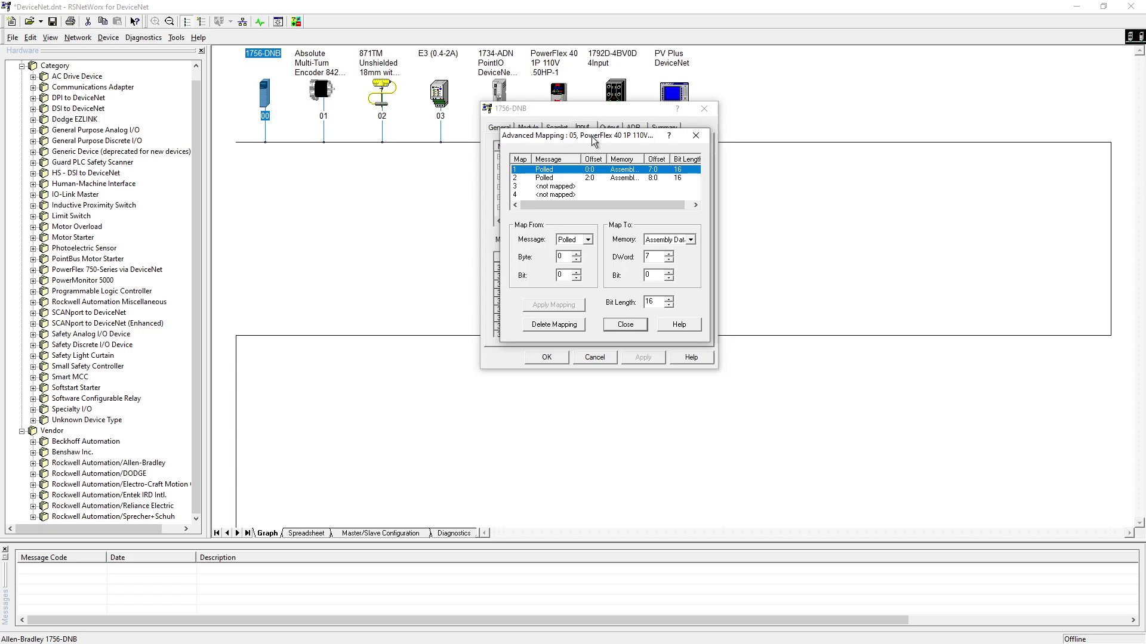
left_click_drag(592, 136, 772, 150)
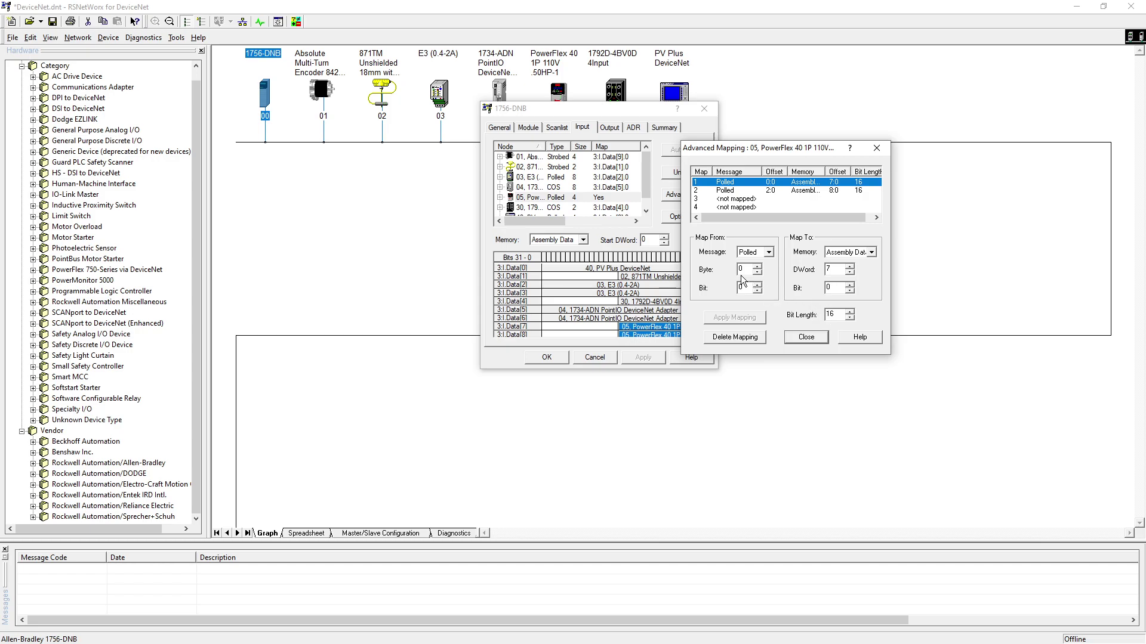
left_click_drag(763, 148, 838, 145)
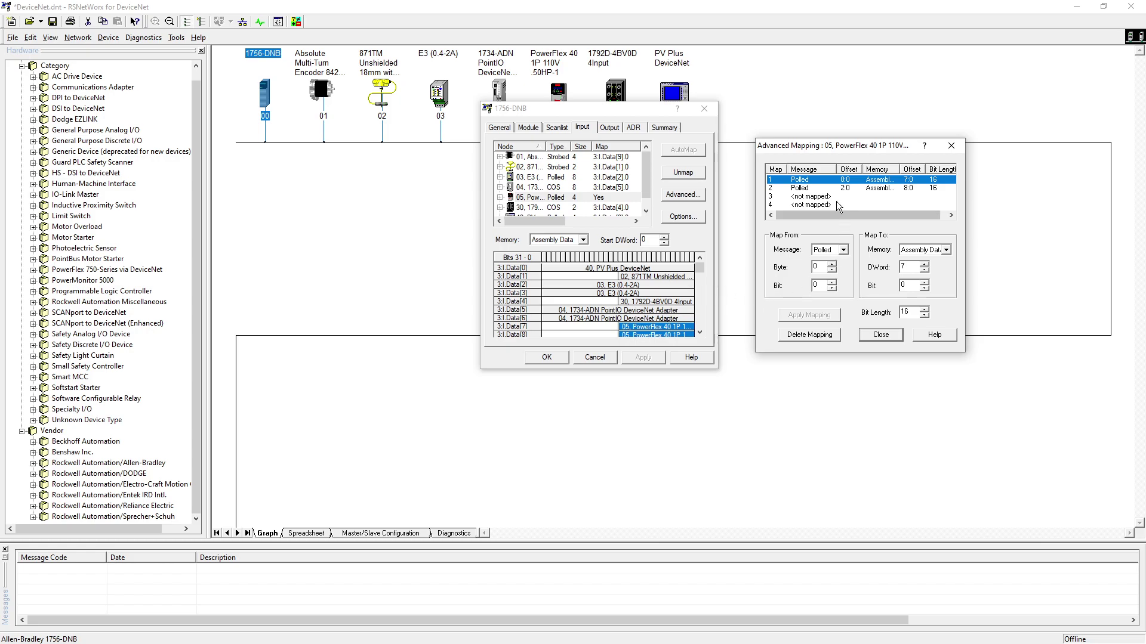
Select mapping 2 (byte 2 to DWord 8), re-pick Polled and edit its Byte field.
left_click(823, 189)
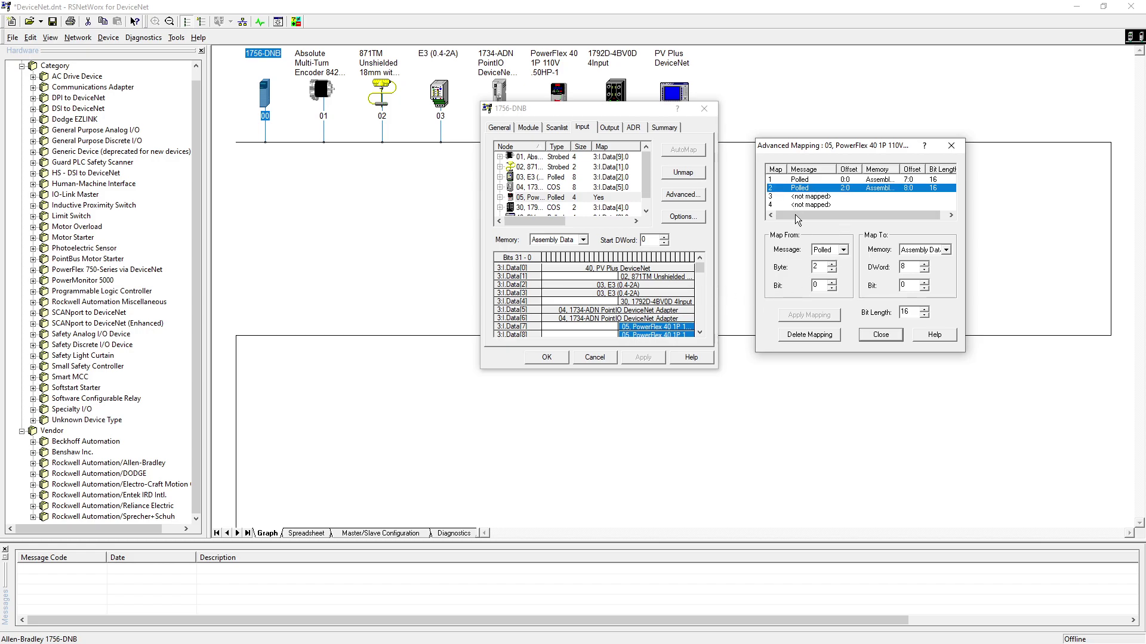
left_click(842, 251)
left_click(834, 268)
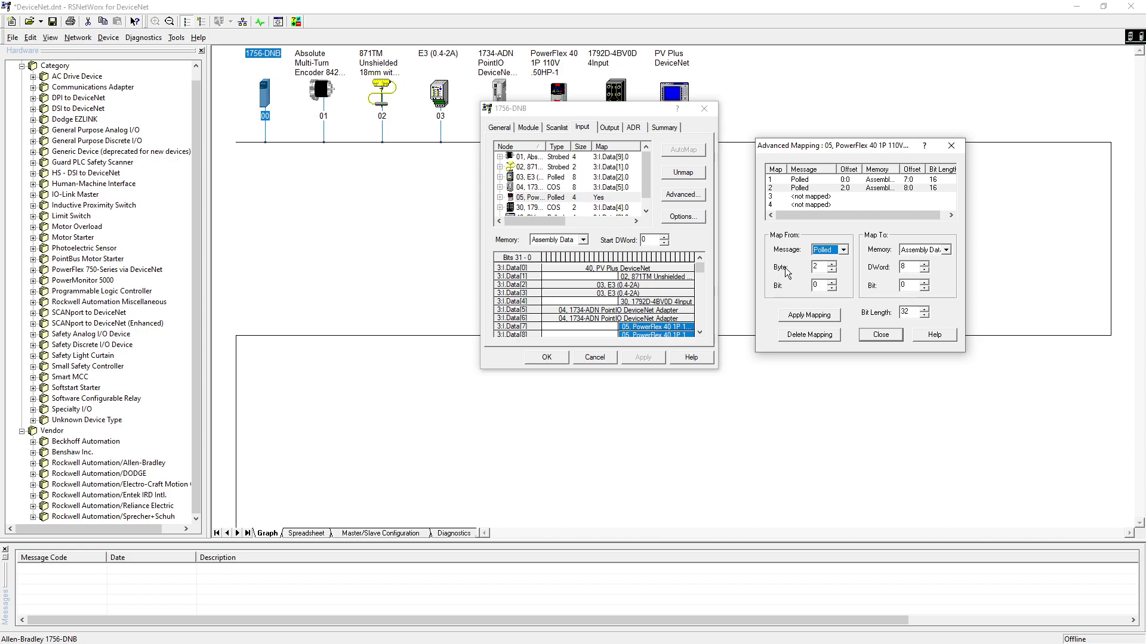
double_click(816, 267)
type("4")
Decline the Cancel Changes prompts and select the first mapping (byte 0 to DWord 7).
left_click(865, 183)
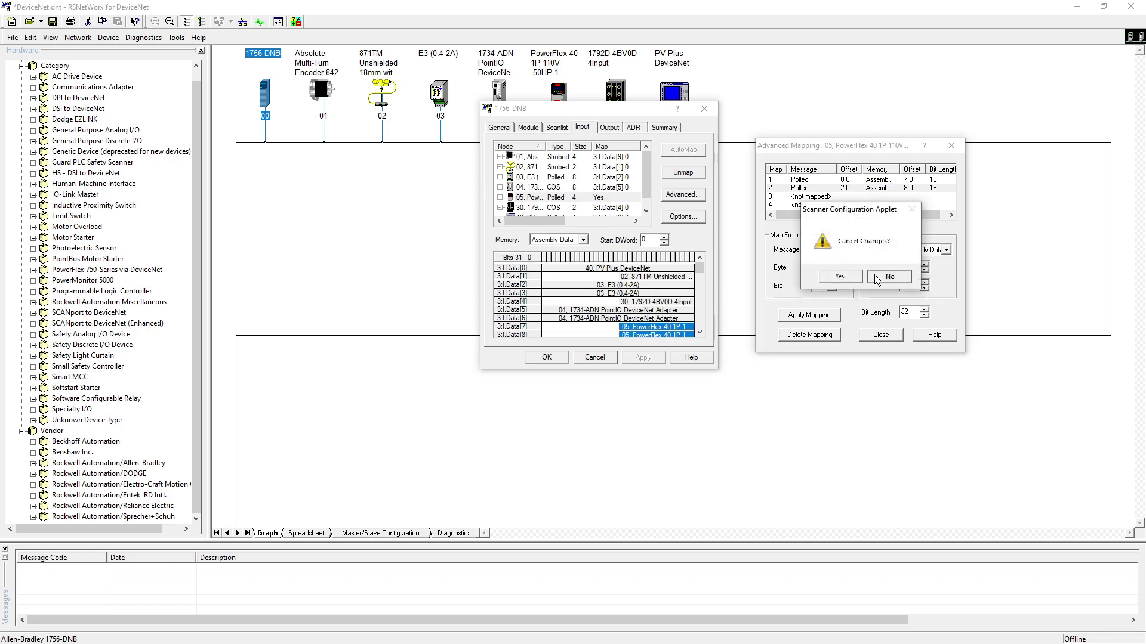
left_click(875, 275)
left_click(840, 186)
left_click(877, 278)
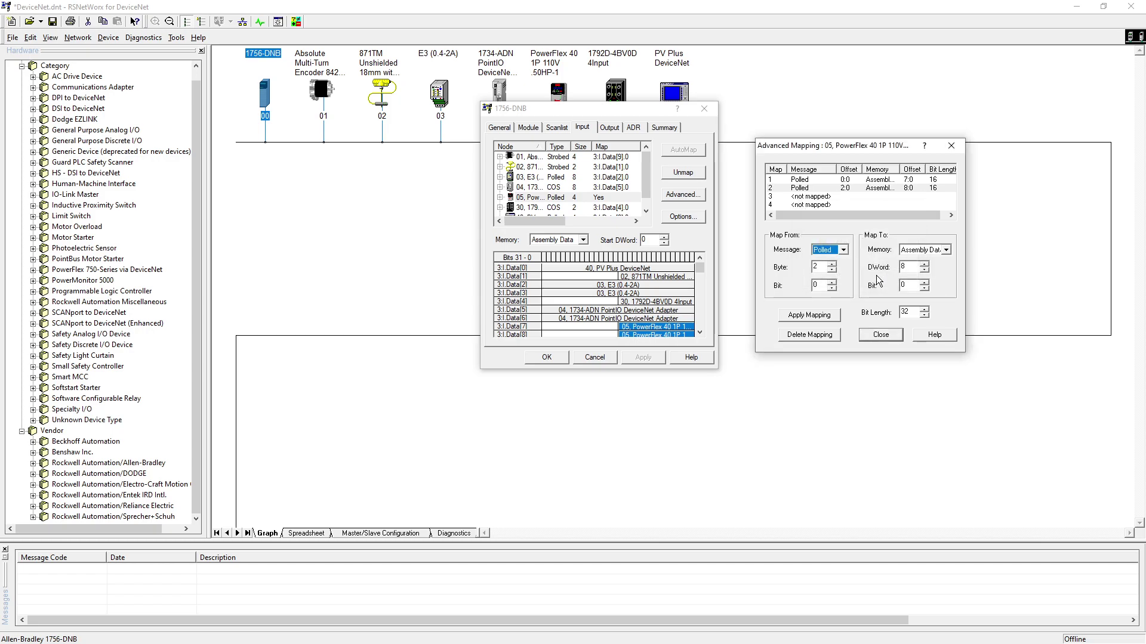
left_click(829, 182)
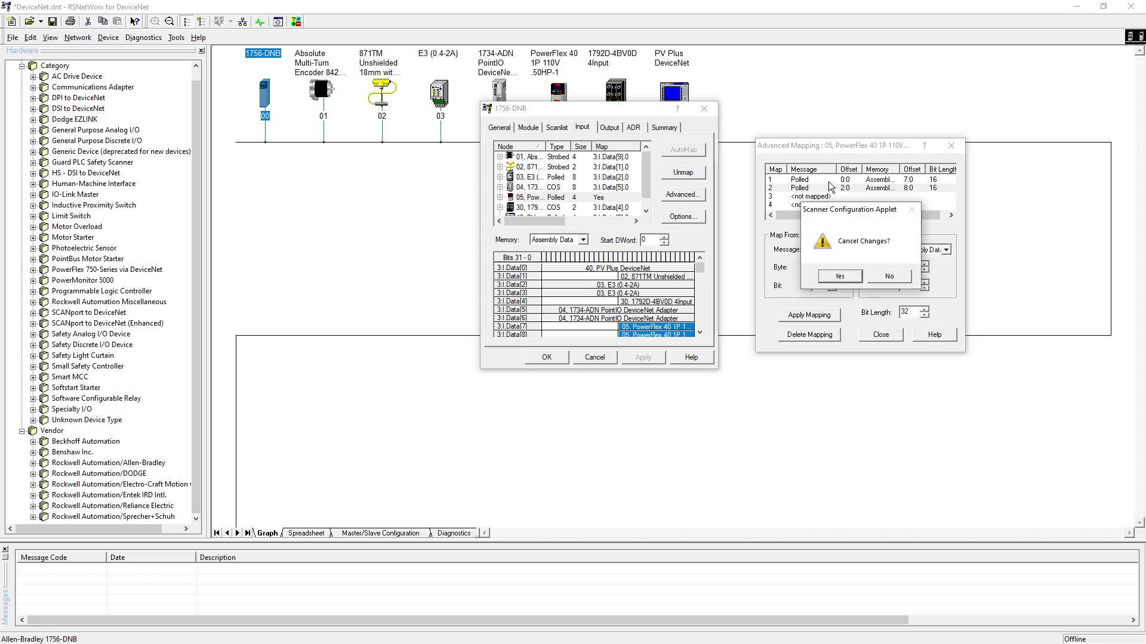
left_click(860, 273)
Restore Bit Length to 16, then close the dialog discarding unapplied changes.
double_click(897, 312)
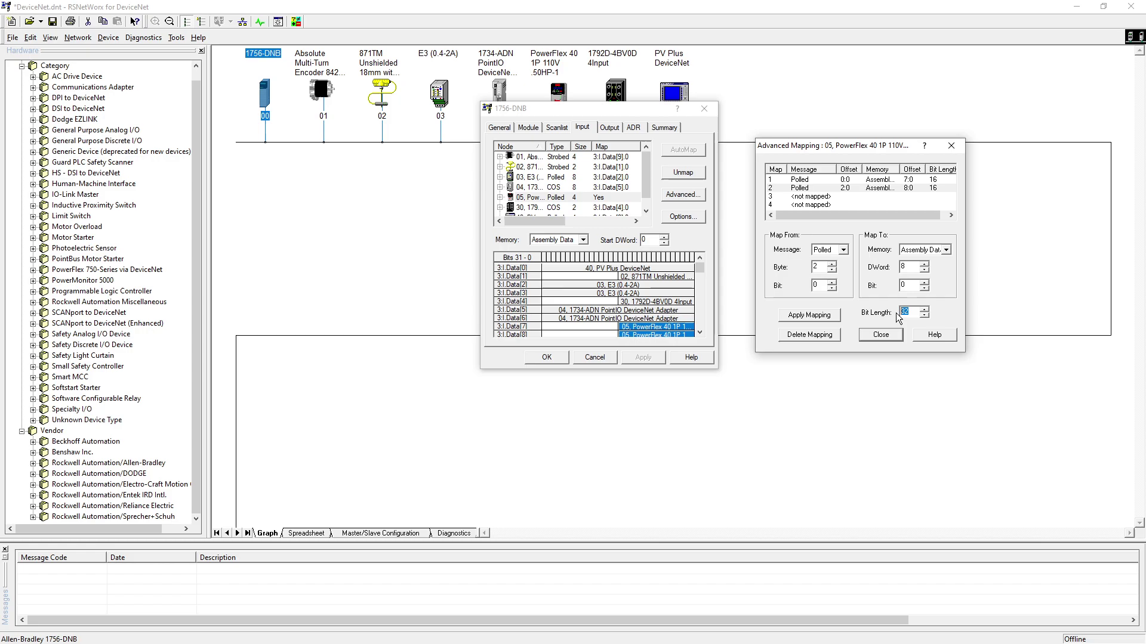
type("16")
left_click(873, 337)
left_click(855, 275)
Reopen the PowerFlex 40 advanced mapping and inspect both mappings' sources and destinations.
left_click(679, 194)
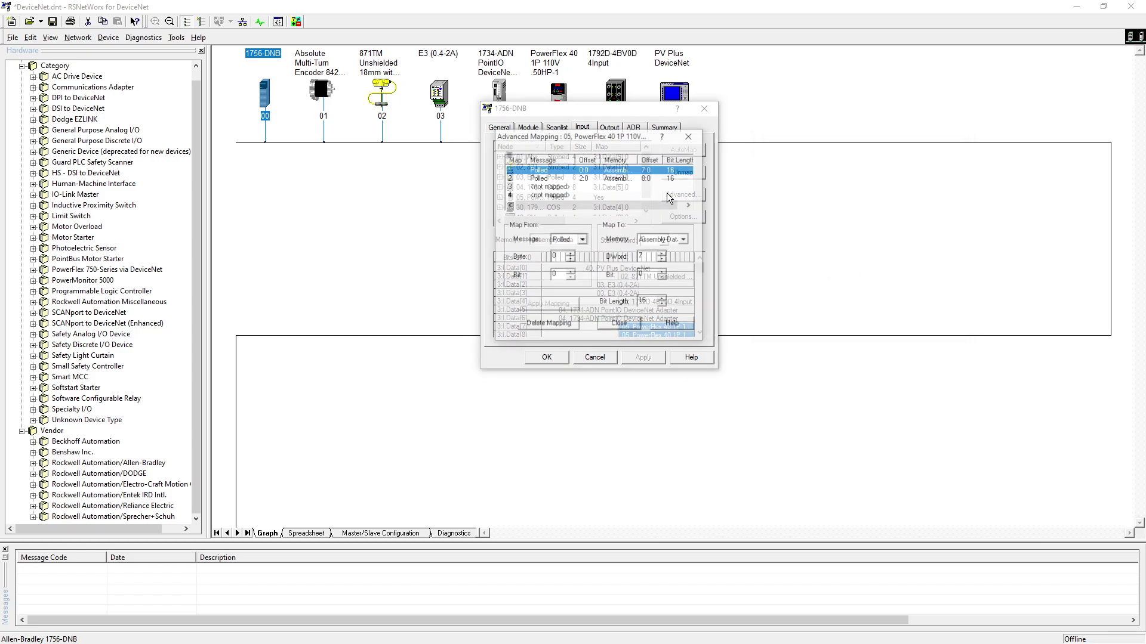
mouse_move(593, 125)
left_mouse_down()
mouse_move(689, 147)
mouse_move(909, 150)
left_mouse_up()
left_click(891, 190)
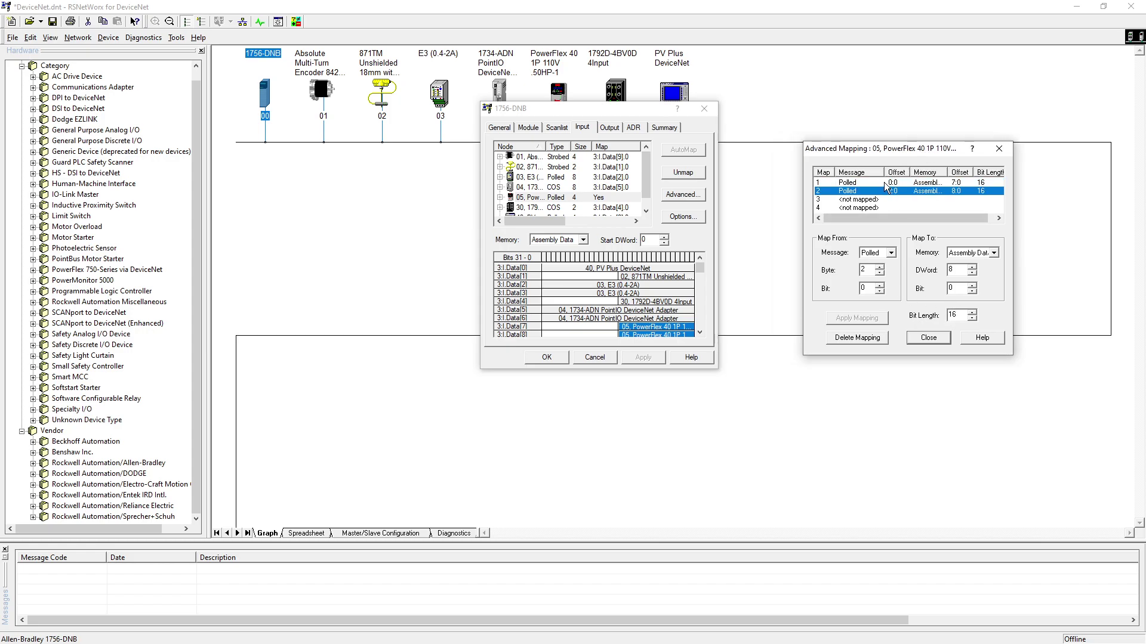
left_click(887, 183)
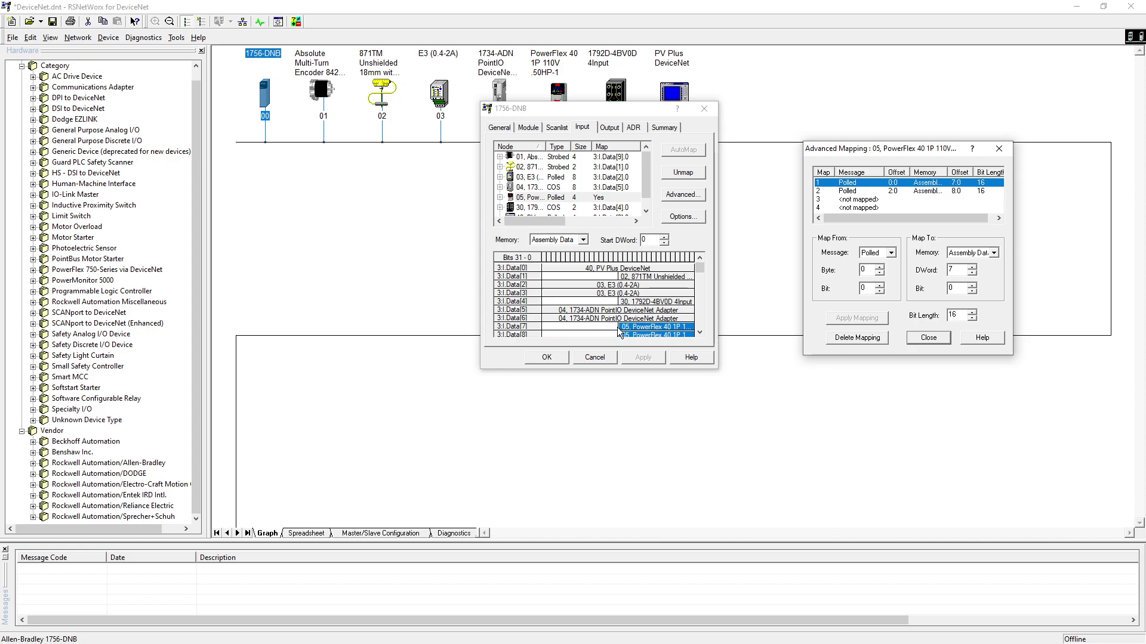
left_click(700, 333)
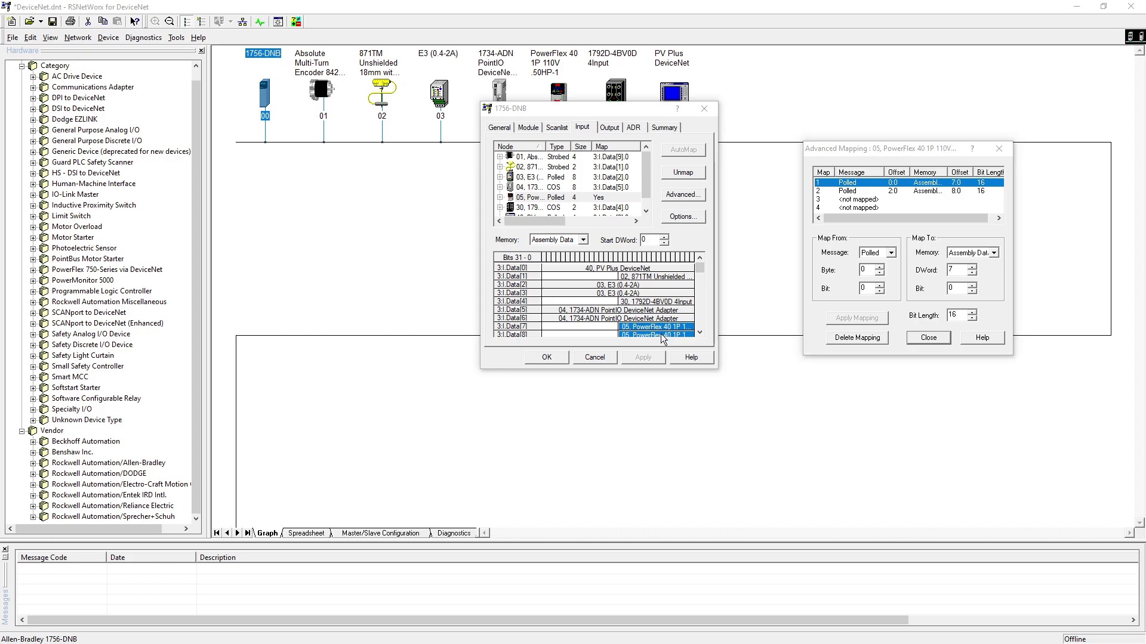
left_click(894, 192)
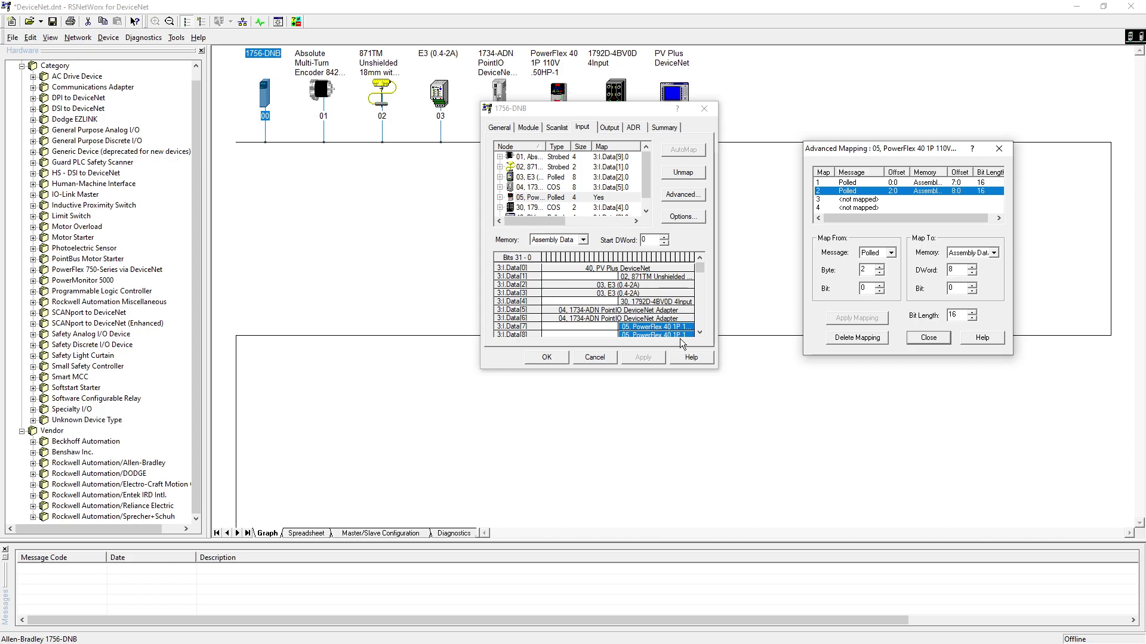
Keep Assembly Data as destination, then delete mapping 2 (Polled byte 2 to DWord 8).
left_click(993, 253)
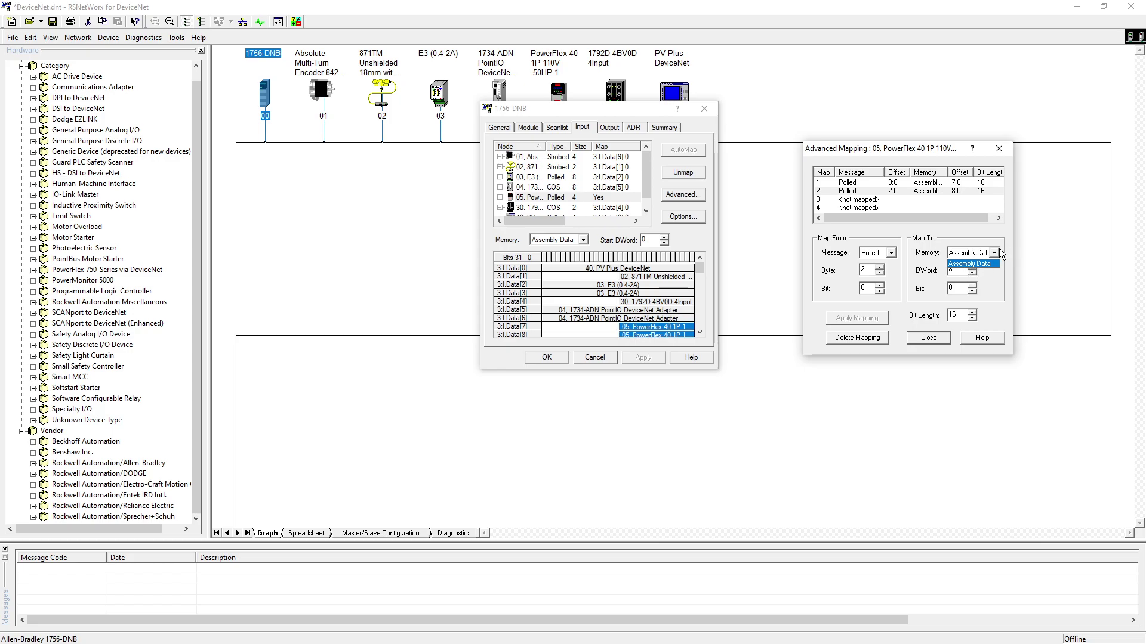
left_click(996, 251)
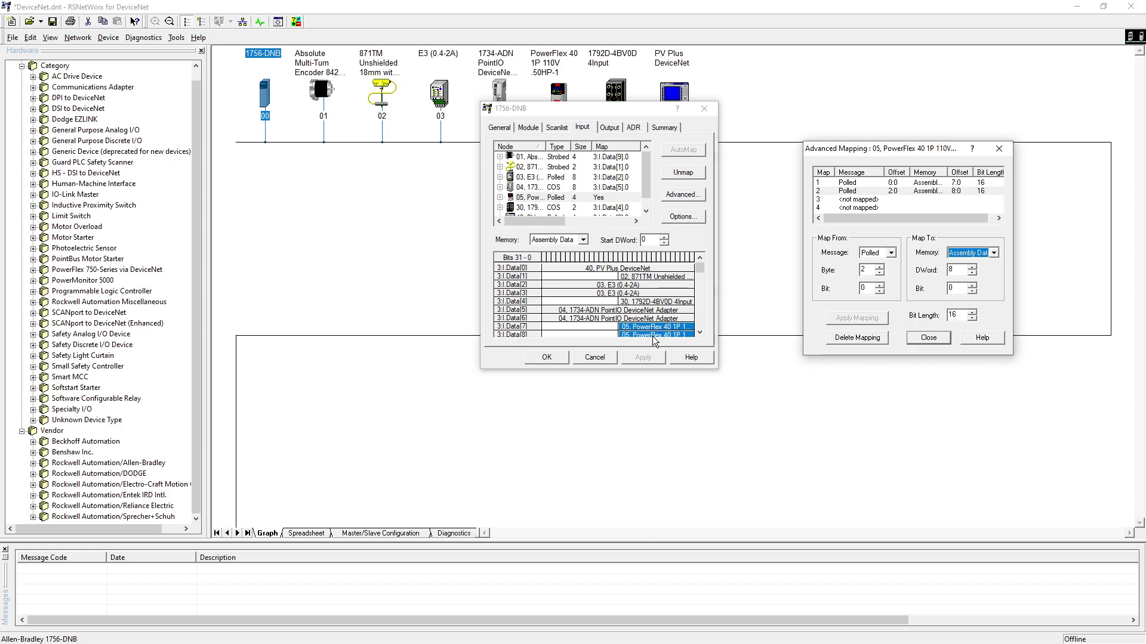
left_click(880, 191)
left_click(866, 339)
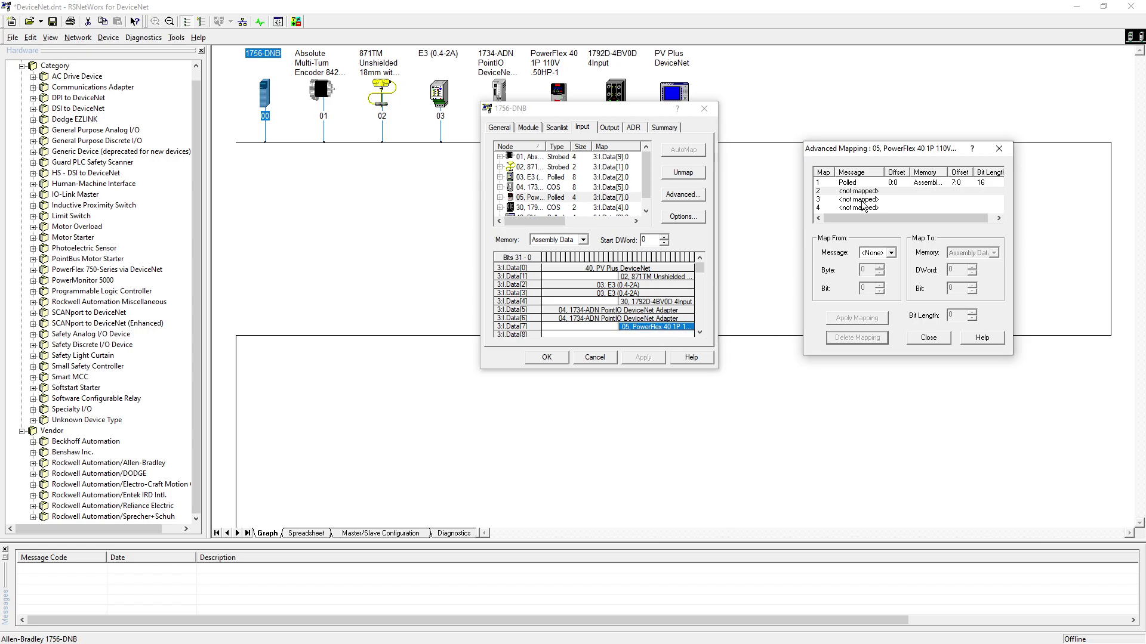
left_click(873, 184)
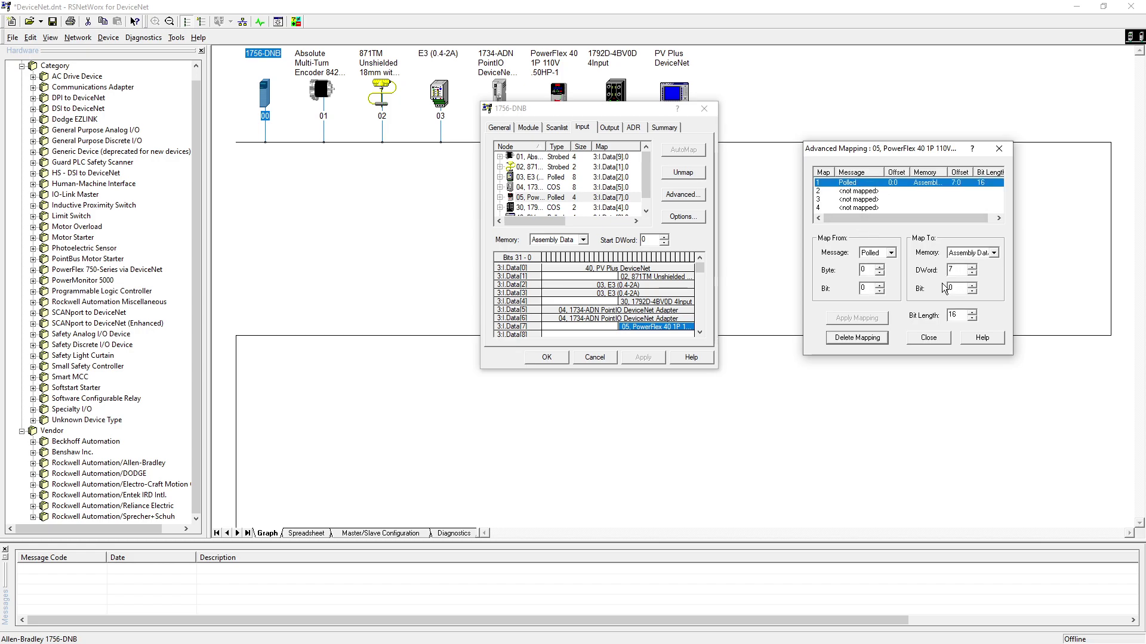
double_click(952, 316)
type("32")
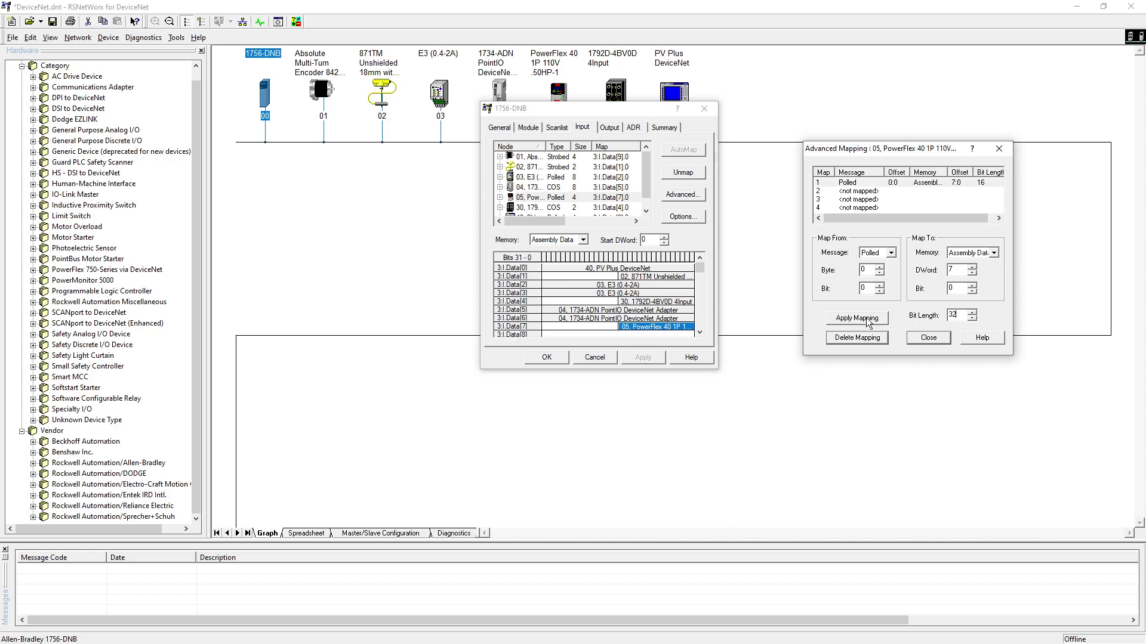
left_click(866, 318)
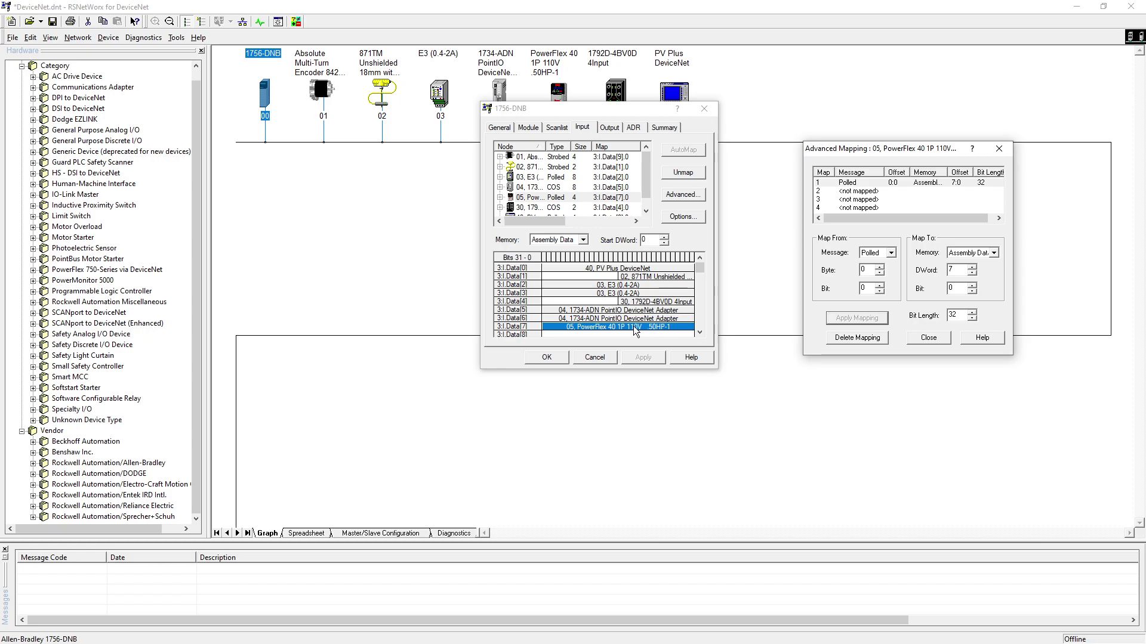
double_click(952, 315)
type("16")
left_click(868, 318)
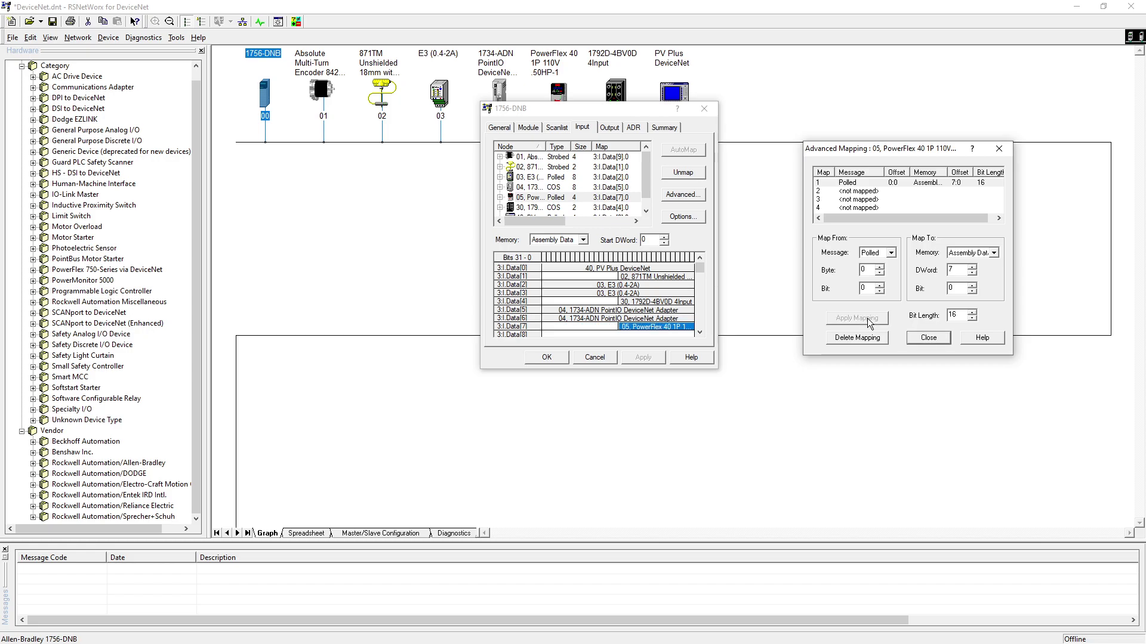
left_click(860, 193)
Map Polled byte 2 into DWord 8 with 16-bit length and apply the mapping.
left_click(890, 253)
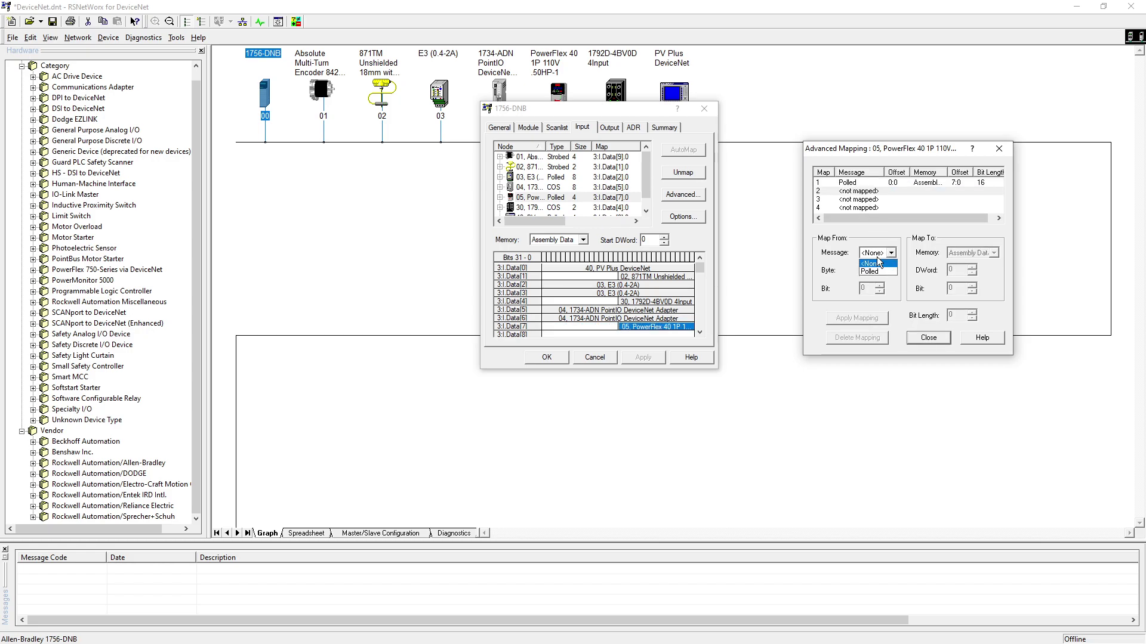
left_click(871, 273)
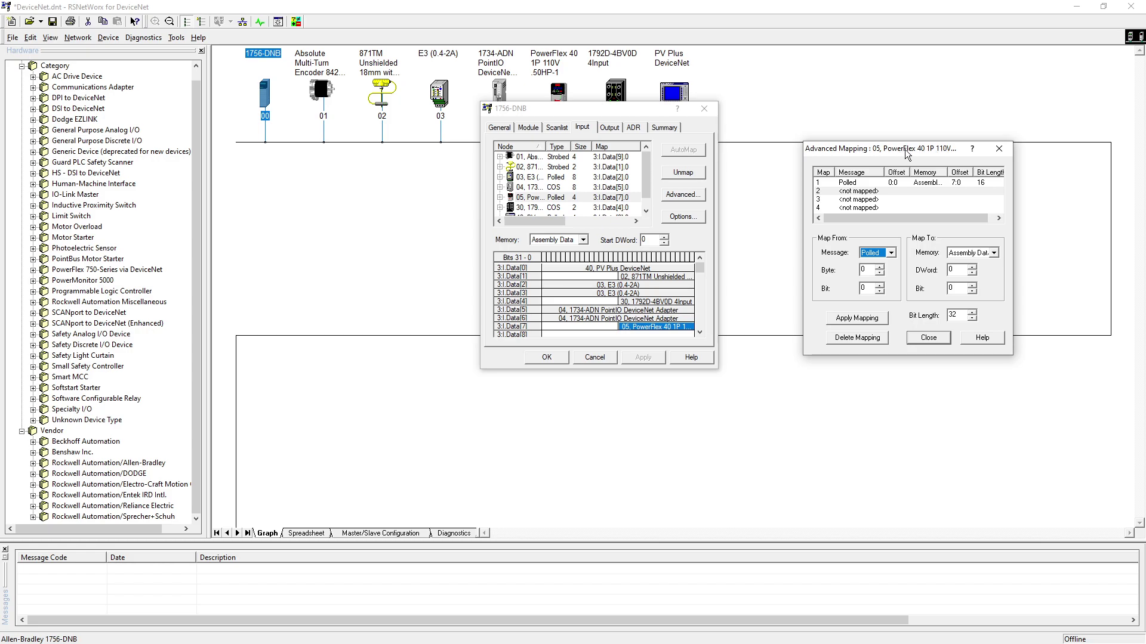
double_click(863, 269)
type("2")
double_click(946, 270)
type("8")
left_click(861, 318)
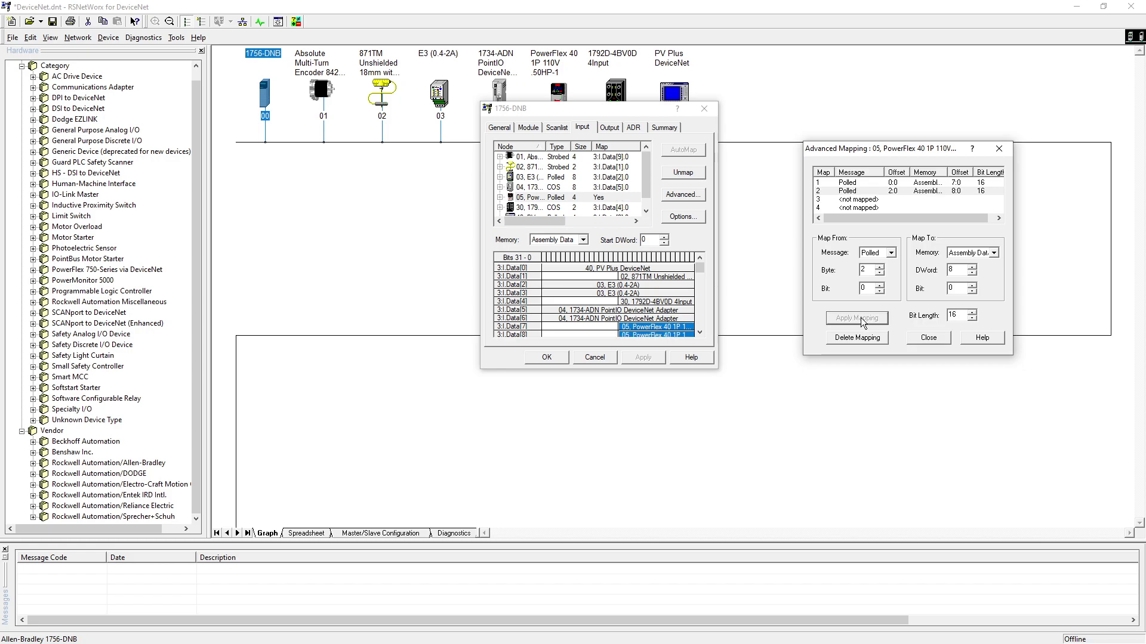
Close the mapping dialog, check PowerFlex data at input DWords 7 and 8, then view the Output map.
left_click(927, 338)
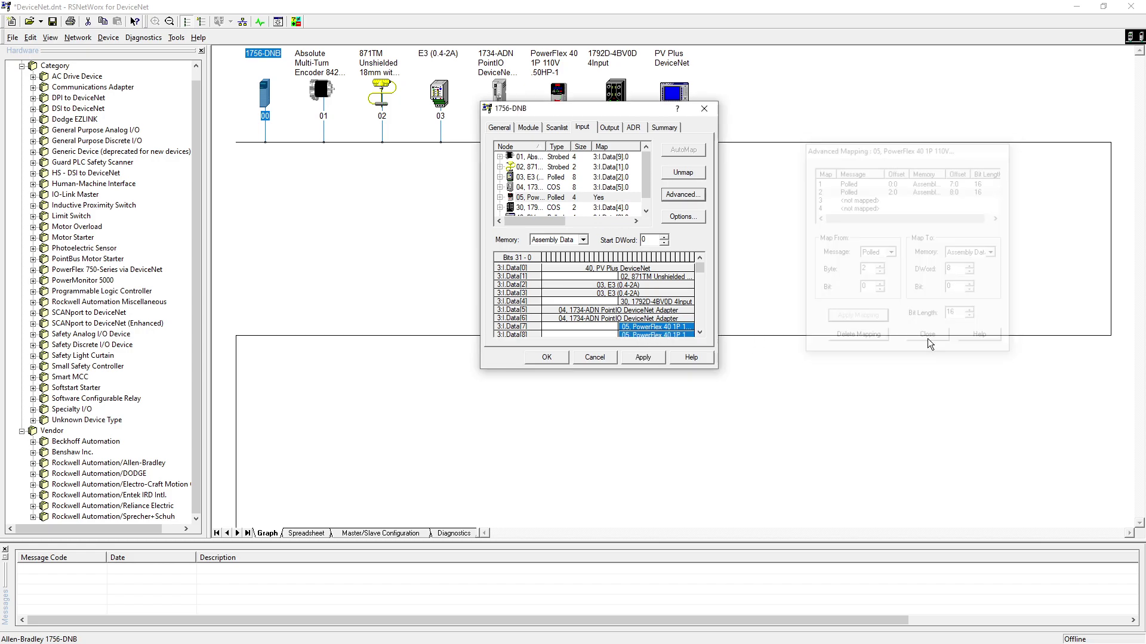
left_click(699, 332)
left_click(698, 332)
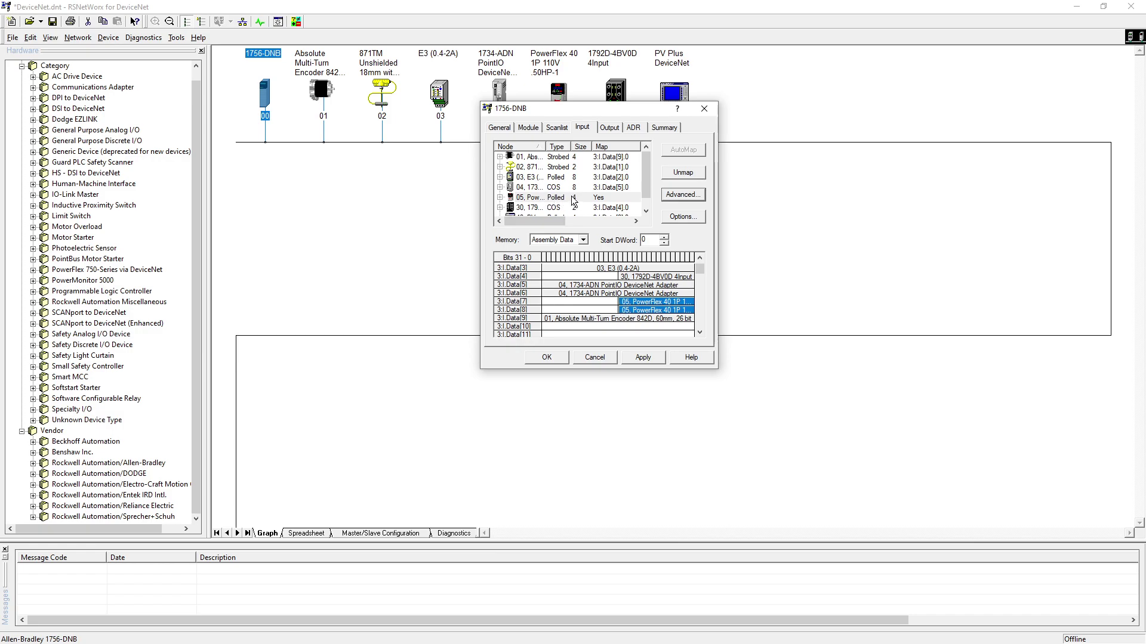
left_click(610, 128)
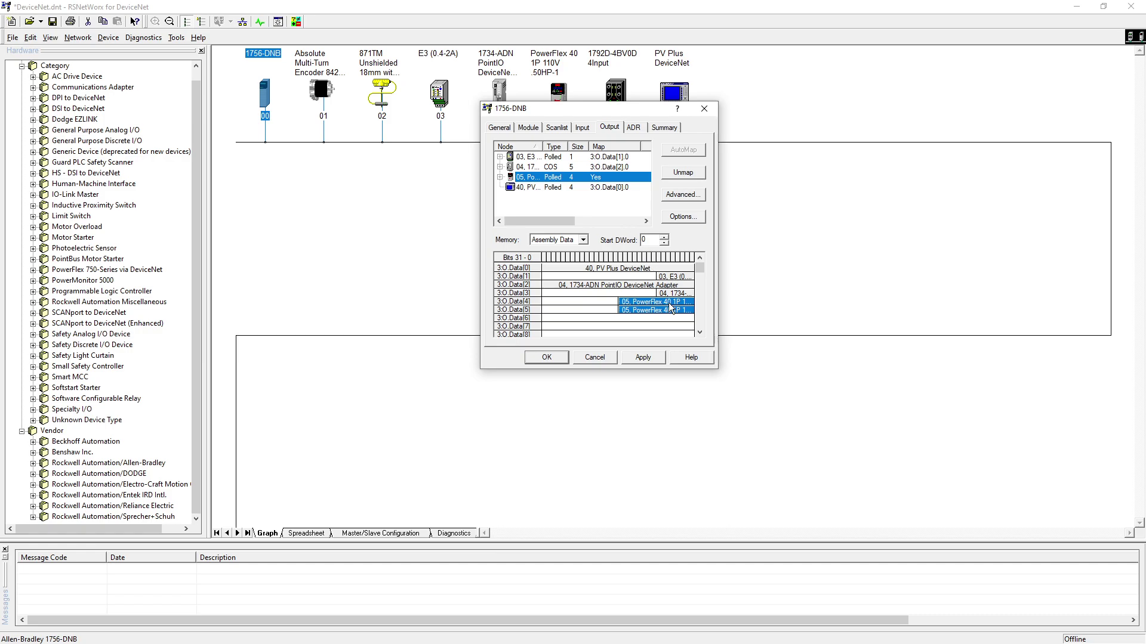